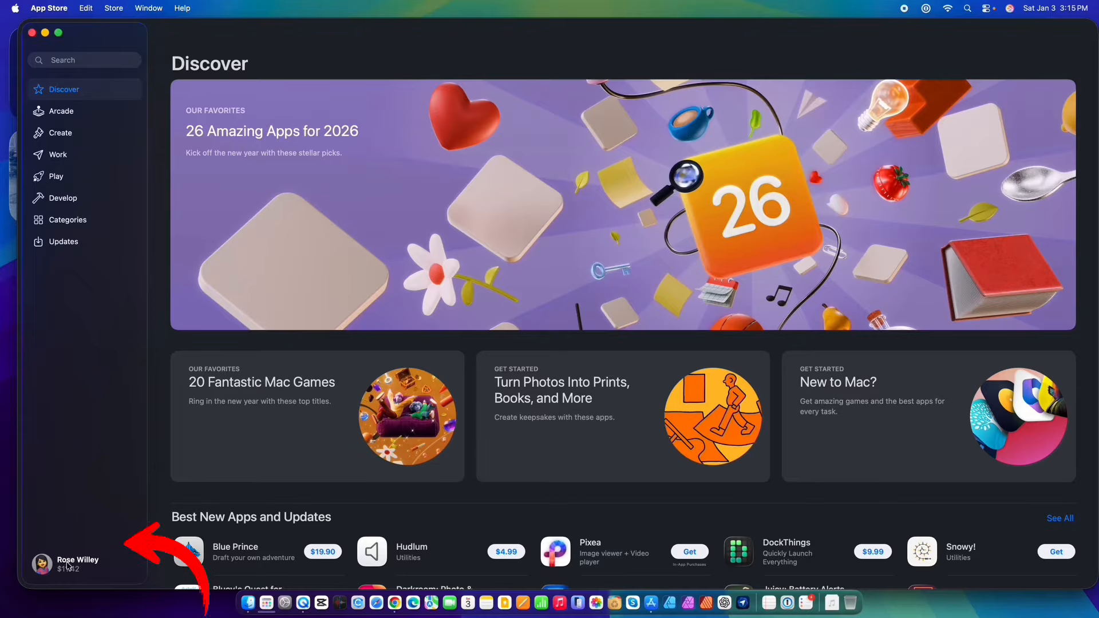
Open the account's purchased apps and switch the purchaser to the other family member.
click(67, 564)
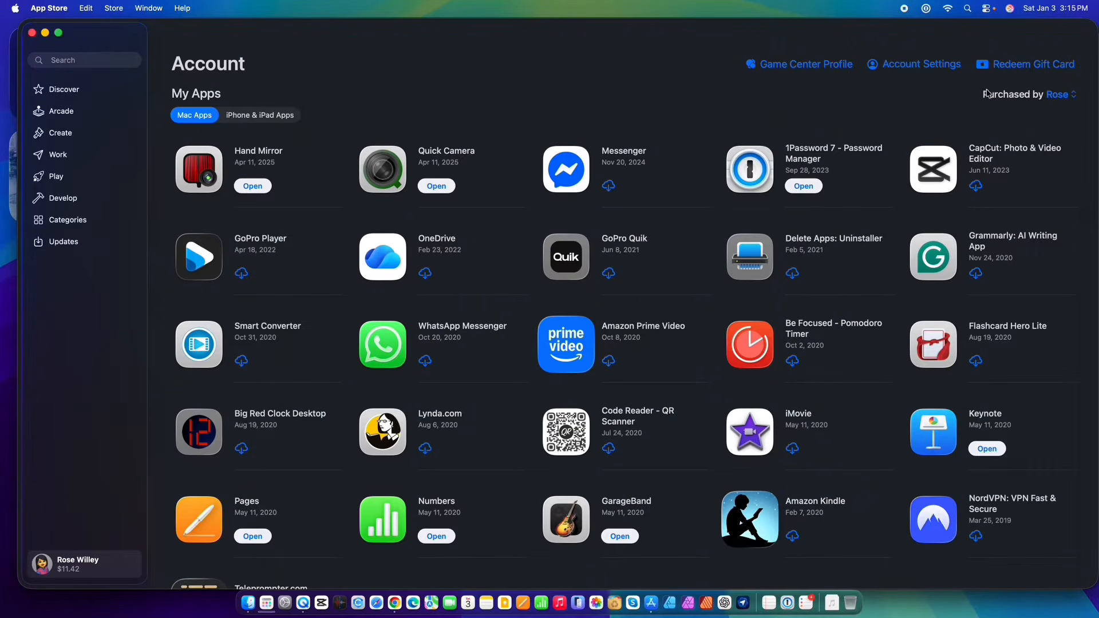
click(1068, 96)
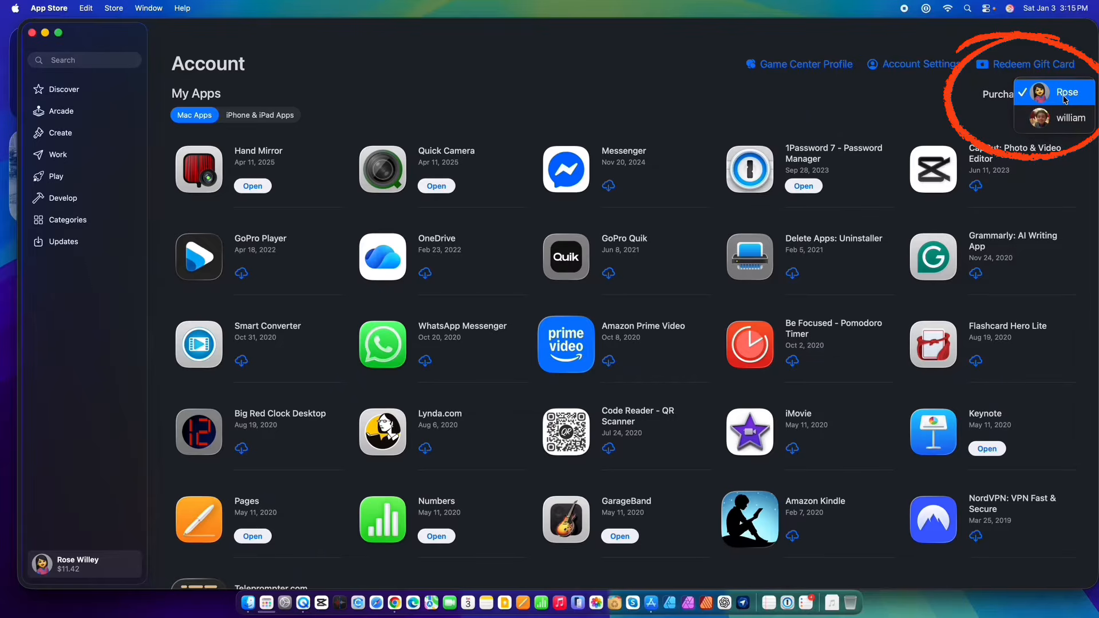
click(1043, 124)
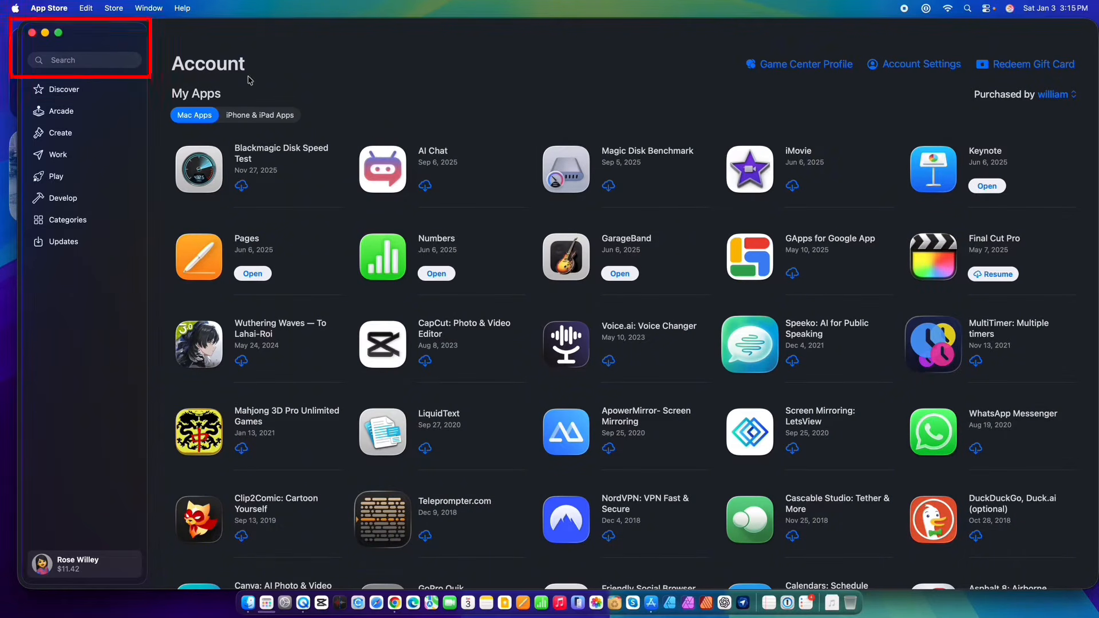
Search for final and resume the paused Final Cut Pro download from the purchased apps.
click(97, 58)
text(final)
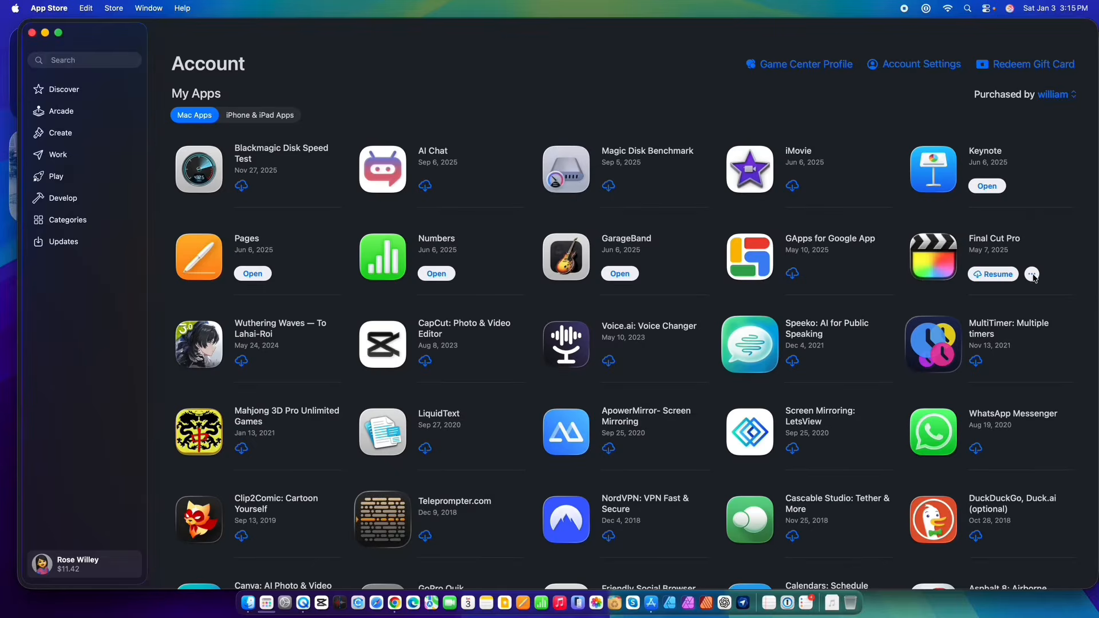
click(979, 274)
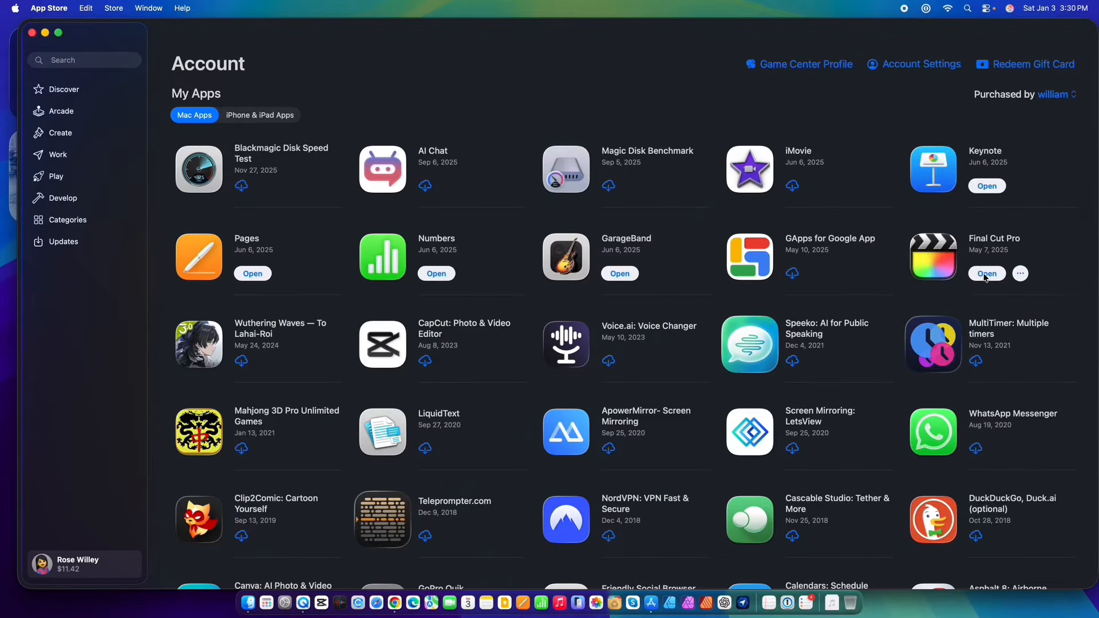
click(986, 274)
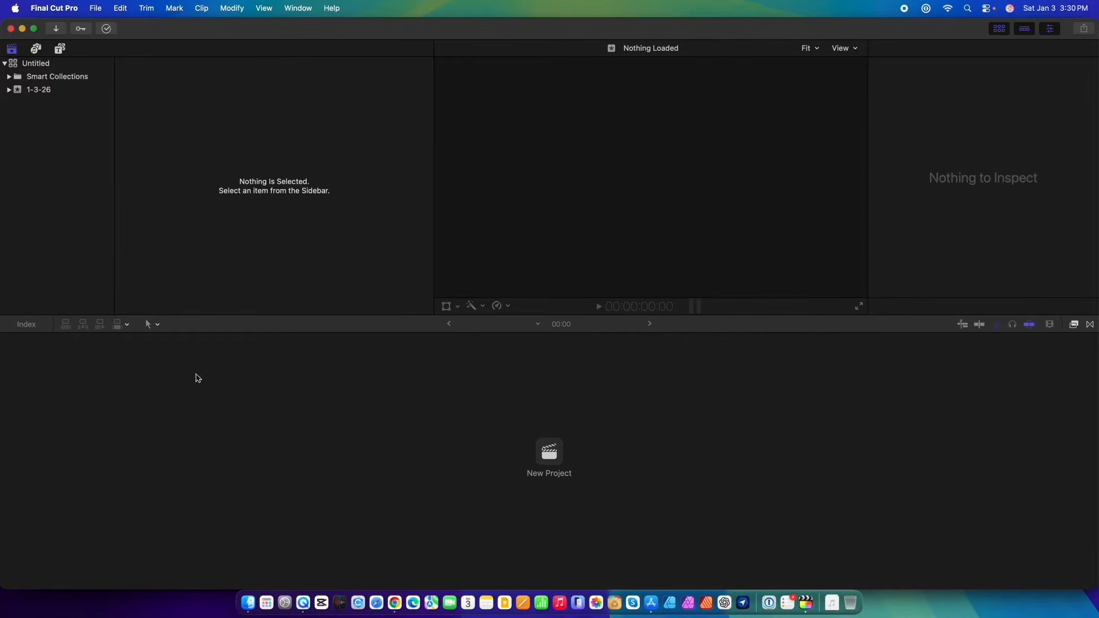
Keep Final Cut Pro in the Dock and move its icon next to the other app icons.
right_click(807, 607)
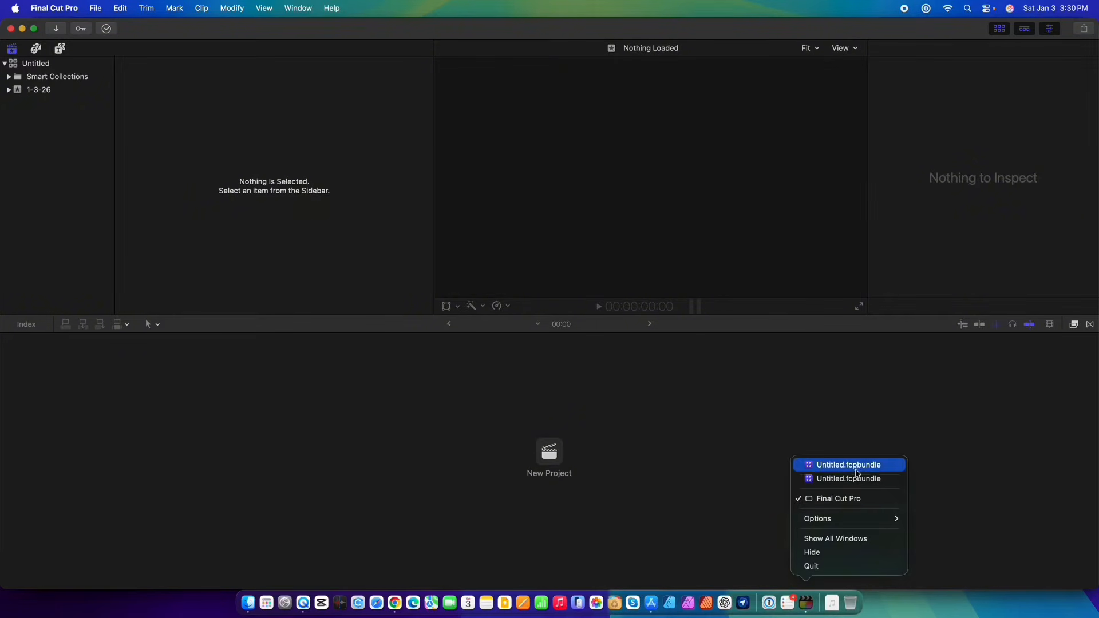
mouse_move(894, 519)
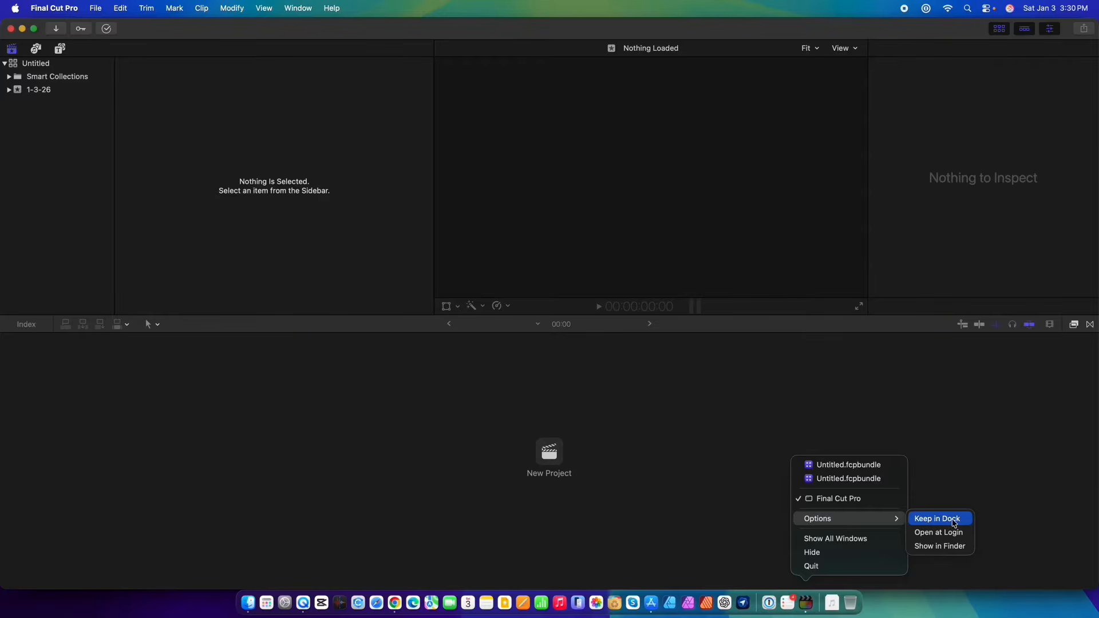
click(955, 523)
drag(807, 603, 340, 605)
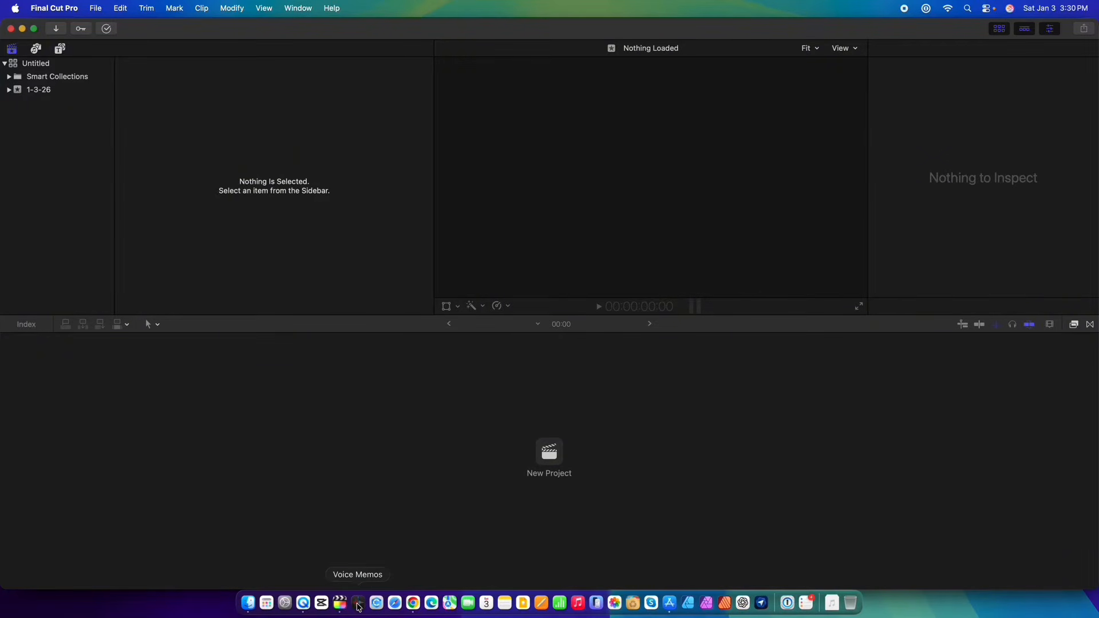
Close the Final Cut Pro and App Store windows, then relaunch Final Cut Pro from the Applications folder.
click(9, 30)
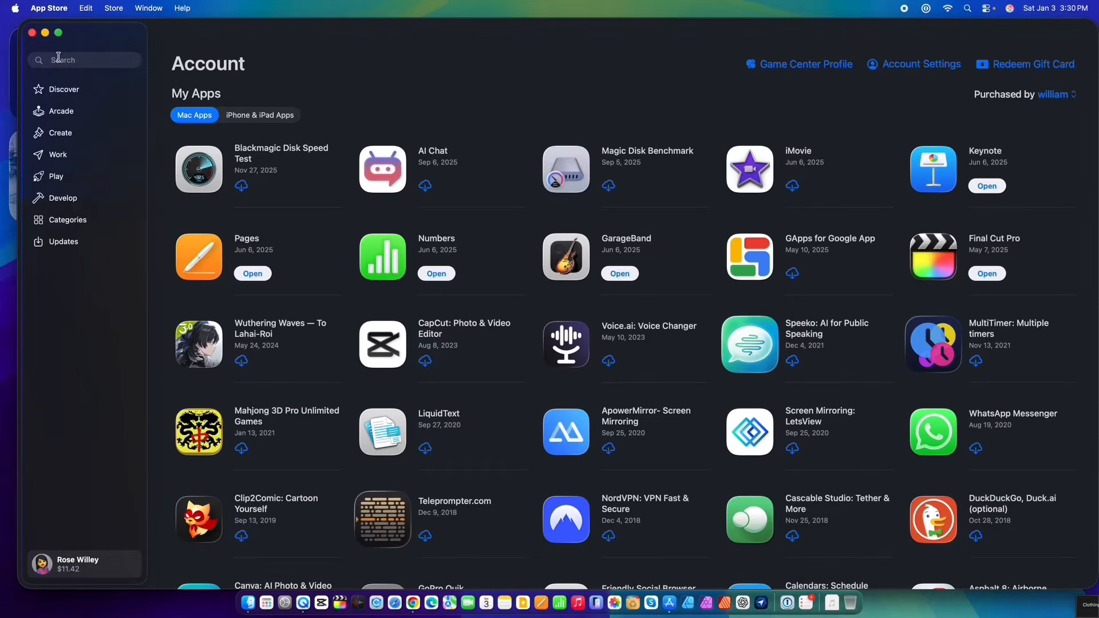
click(32, 33)
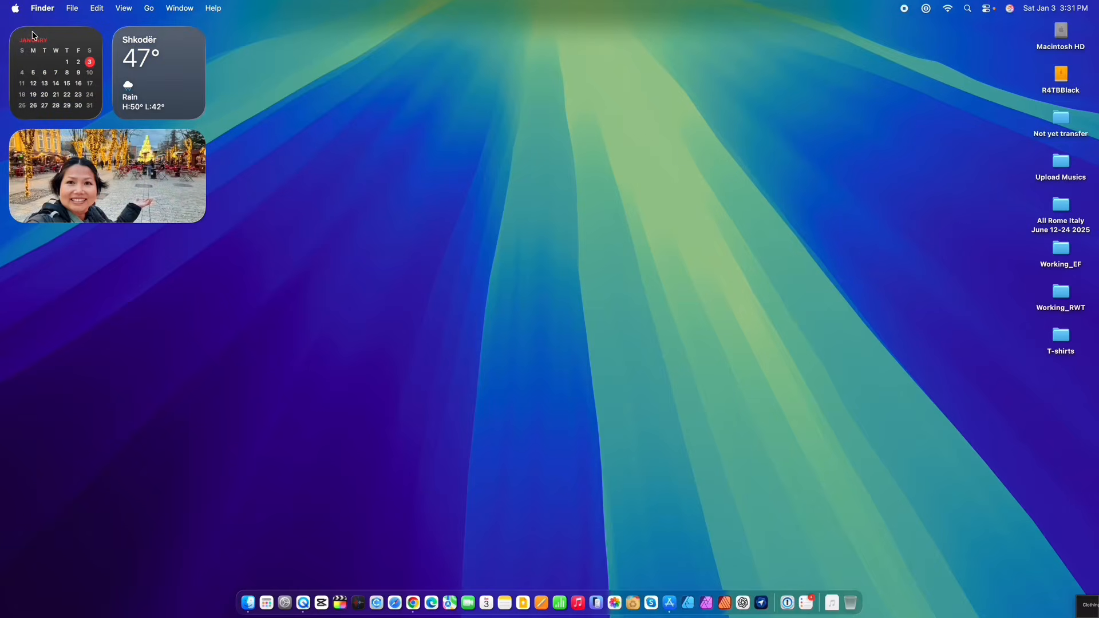
click(250, 605)
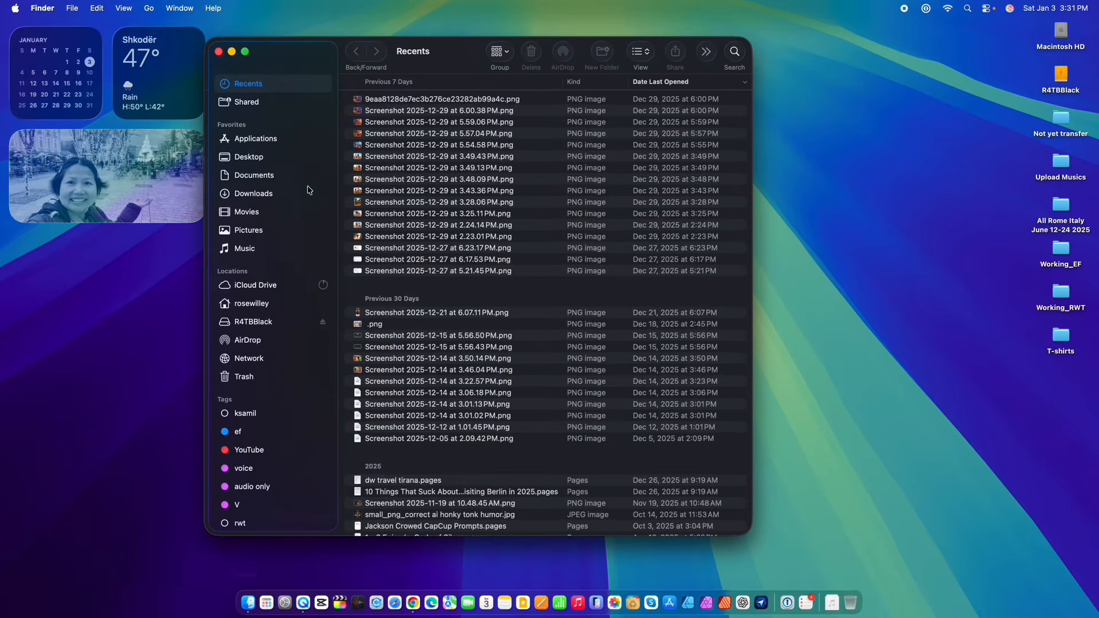
click(282, 140)
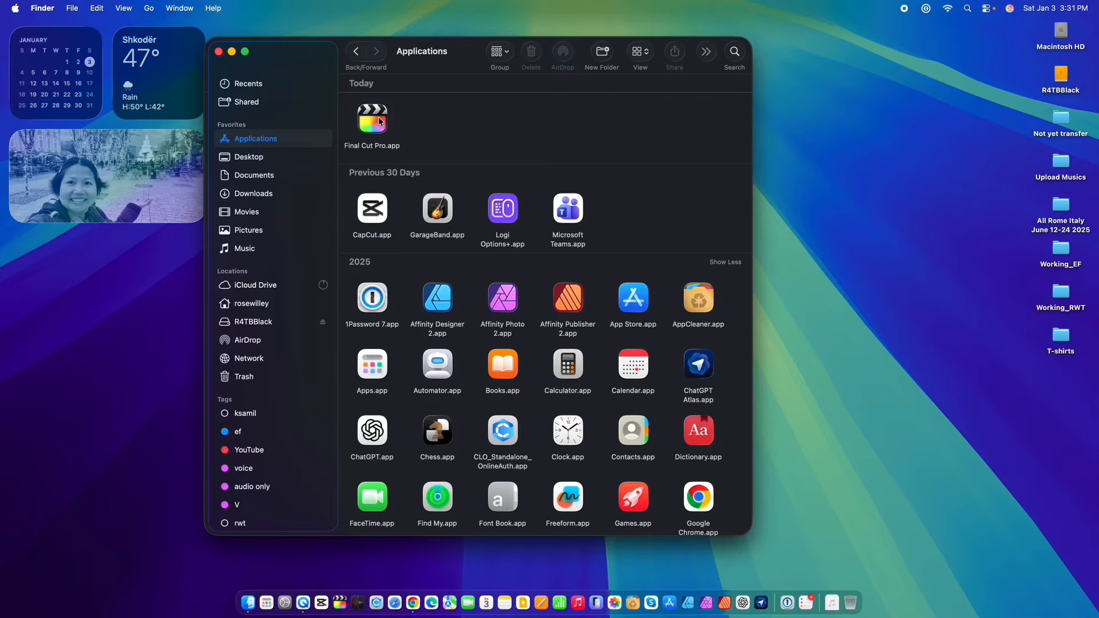
double_click(373, 119)
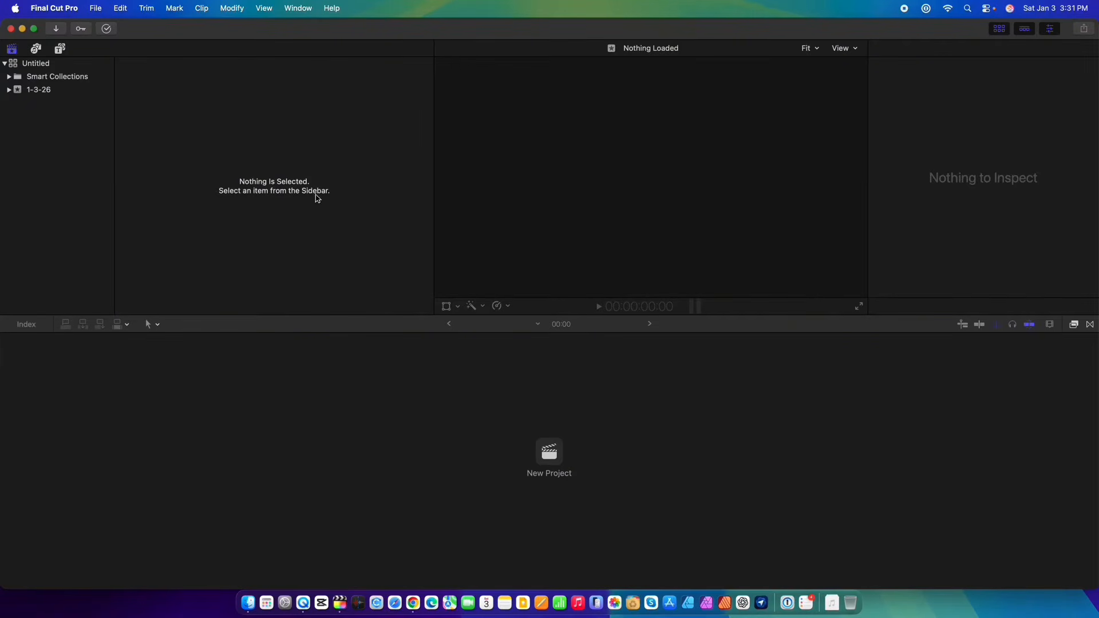
Import the Jan 1 Tirana folder as media into the existing 1-3-26 event.
click(55, 89)
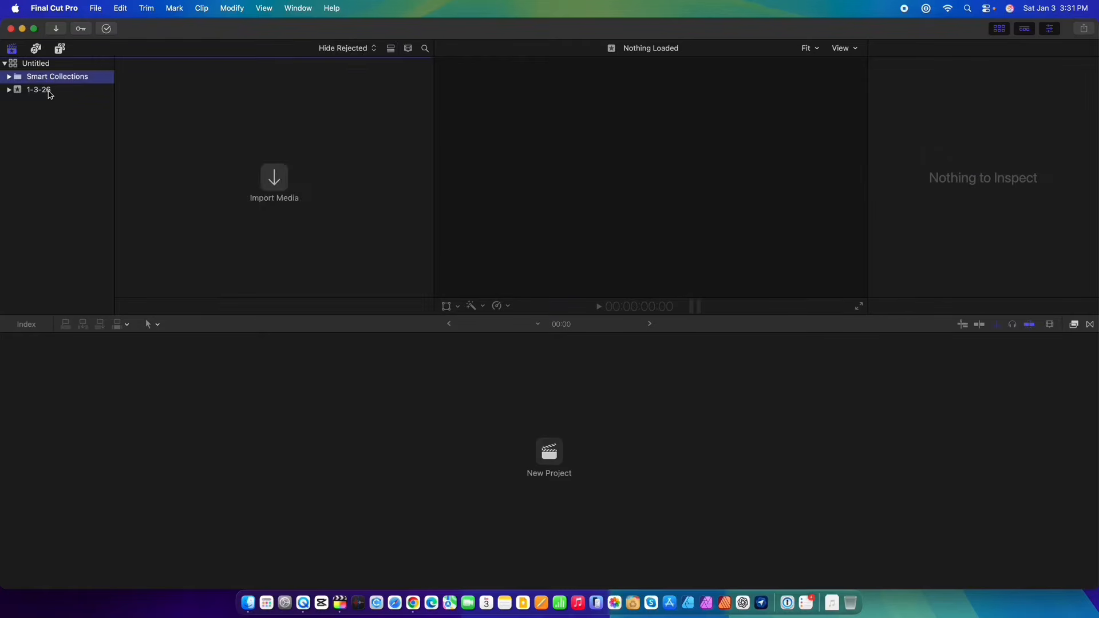
click(50, 93)
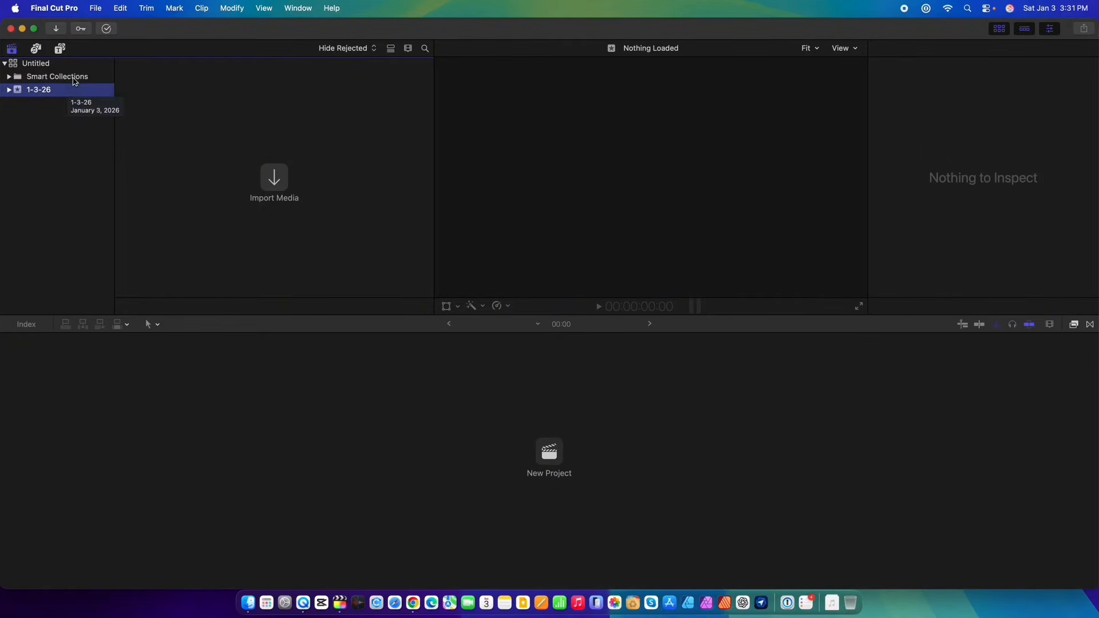
click(97, 8)
mouse_move(155, 102)
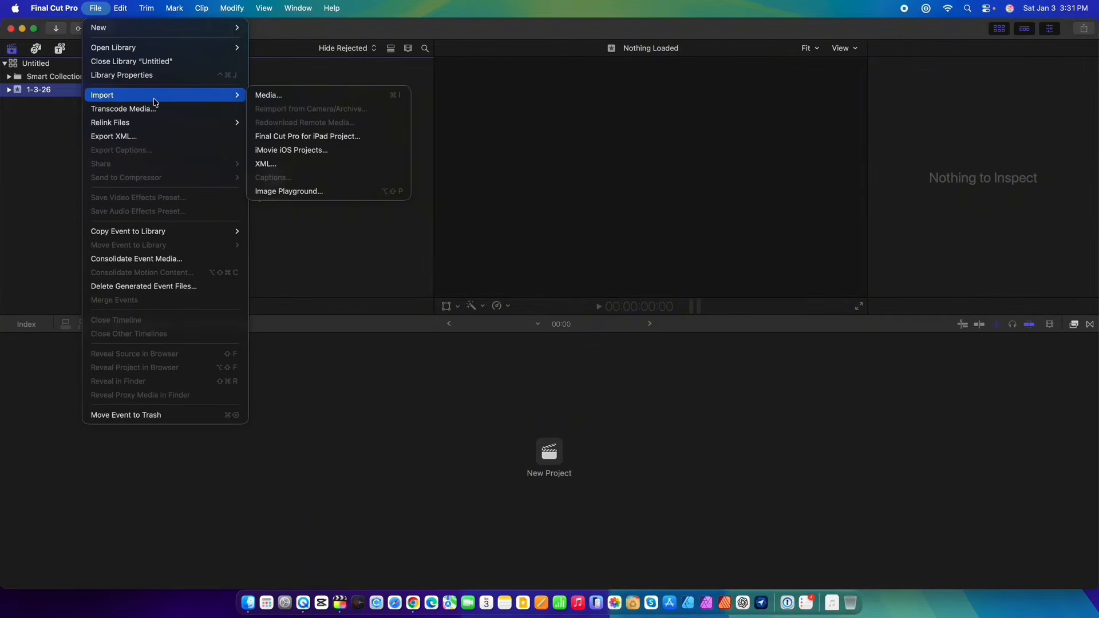
click(278, 96)
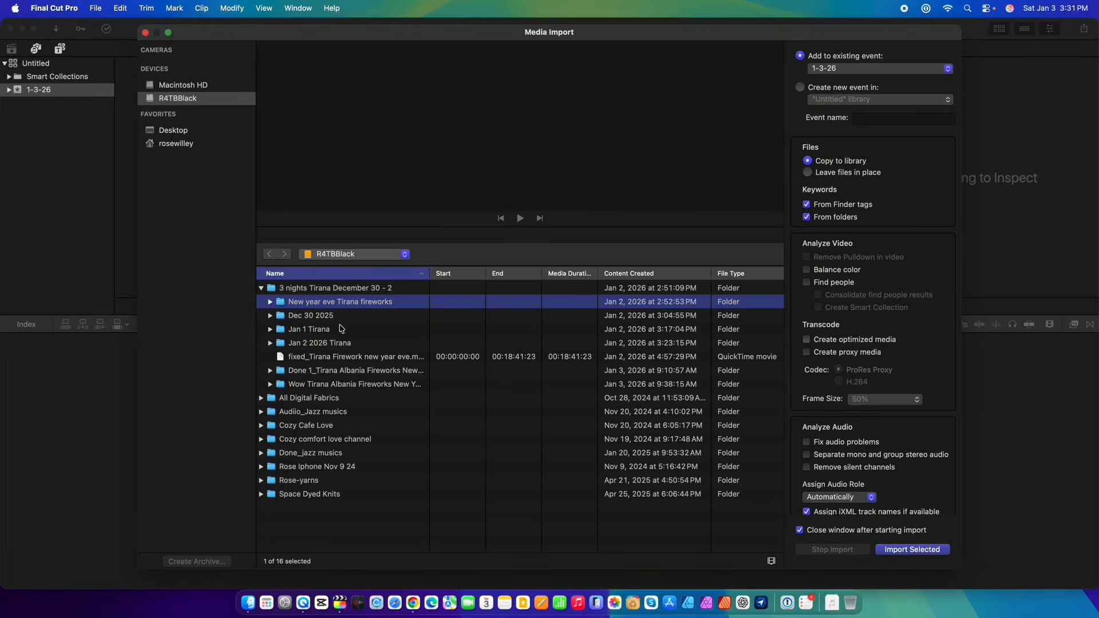
click(336, 332)
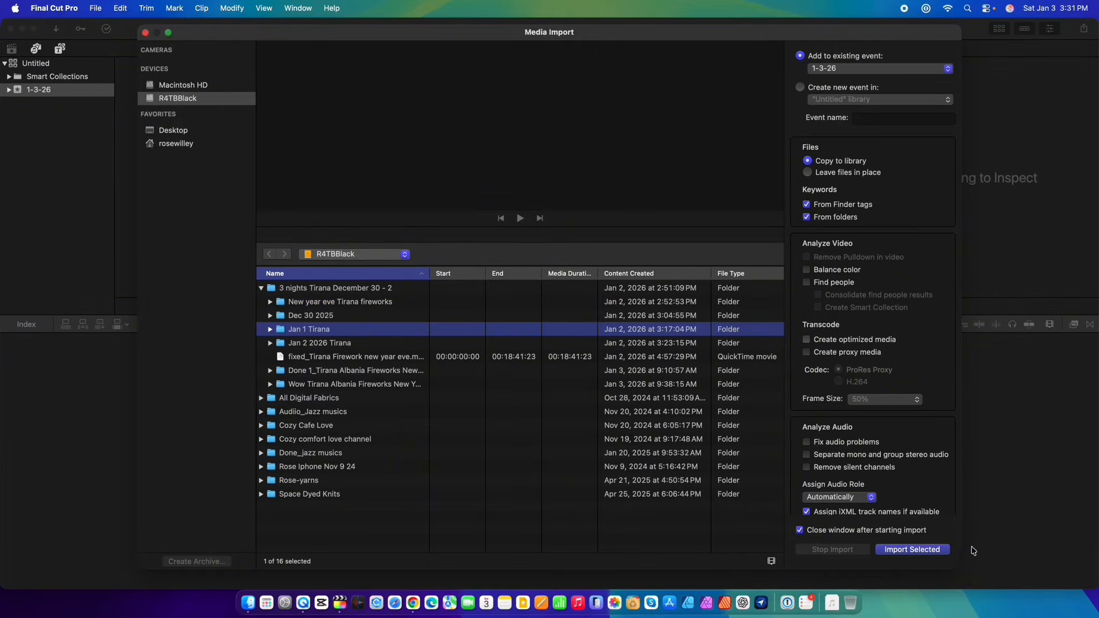
click(897, 551)
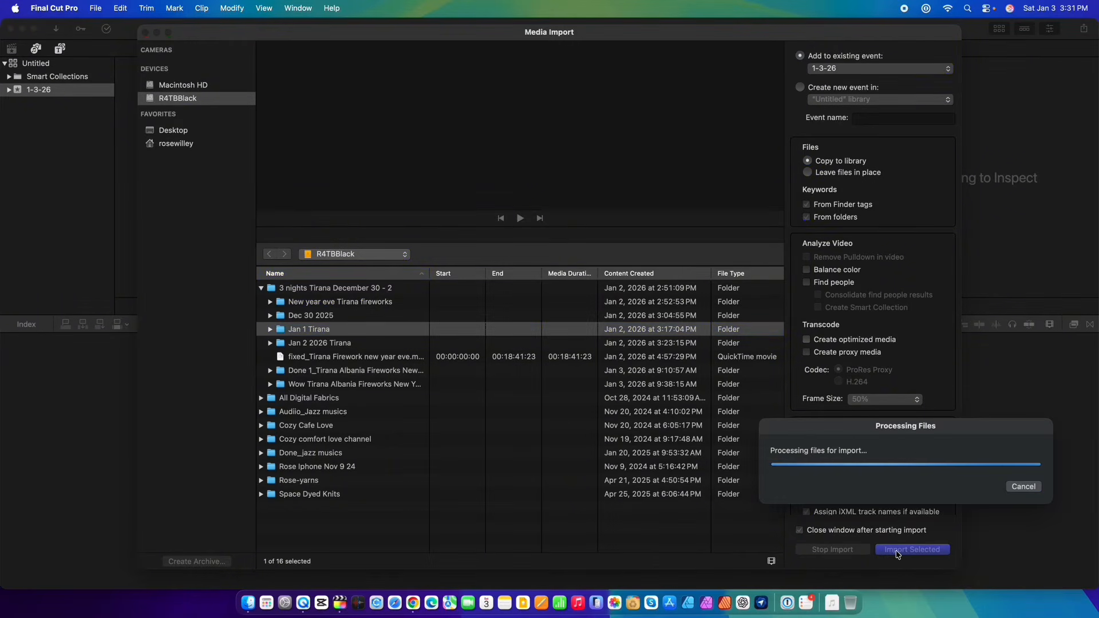
Browse the imported clips in the 1-3-26 event.
scroll(262, 202, down, 15)
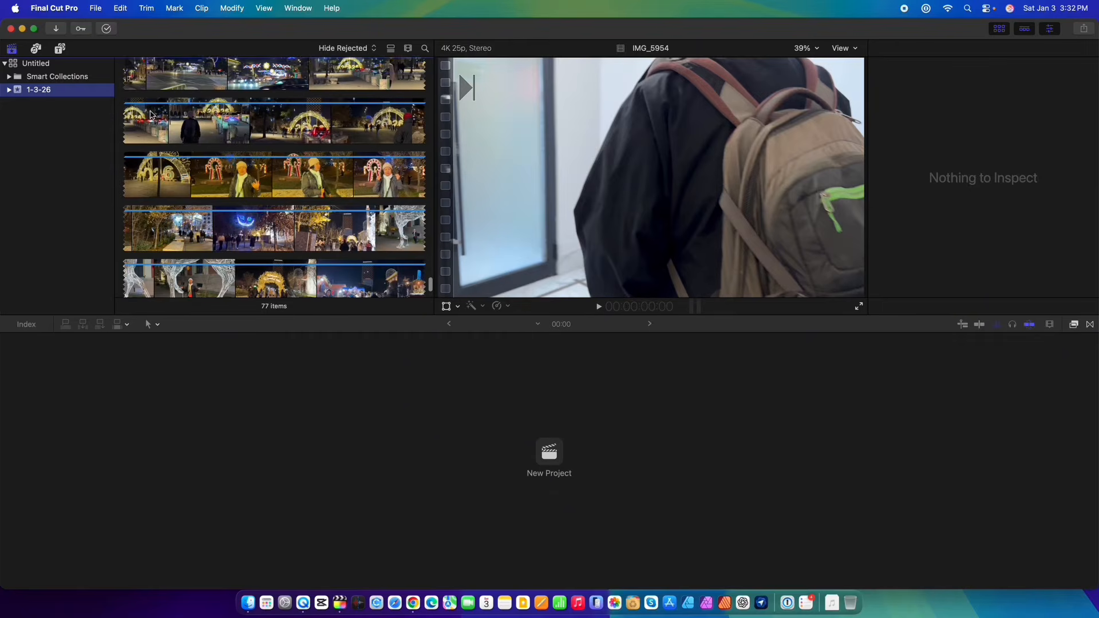
scroll(234, 153, up, 2)
click(233, 152)
scroll(182, 210, up, 5)
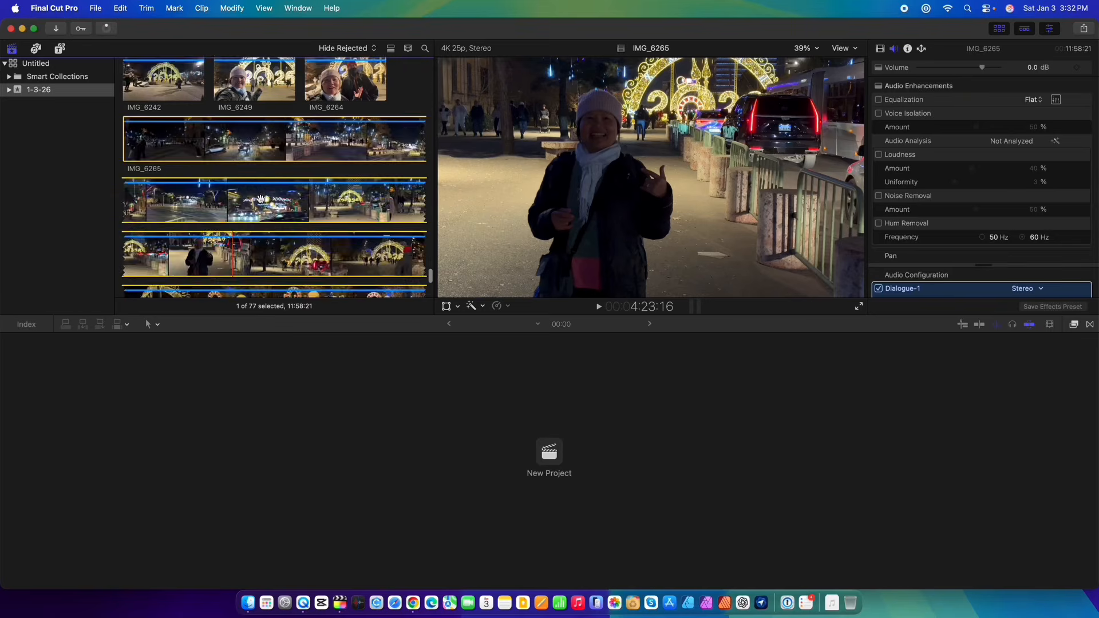
scroll(261, 198, up, 8)
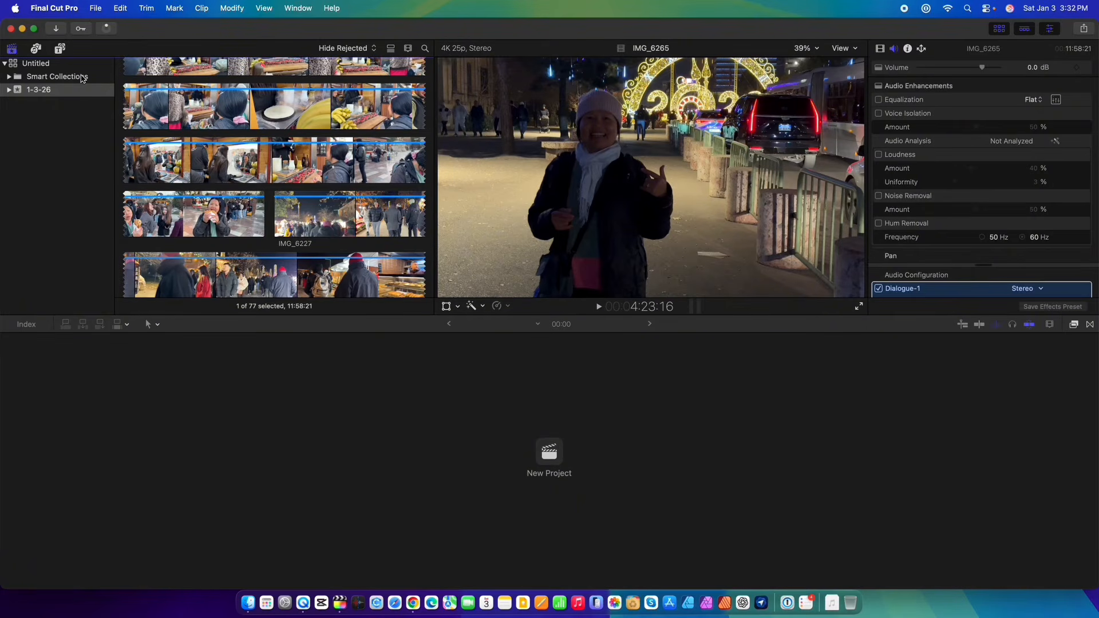
click(82, 77)
click(74, 90)
scroll(272, 209, up, 5)
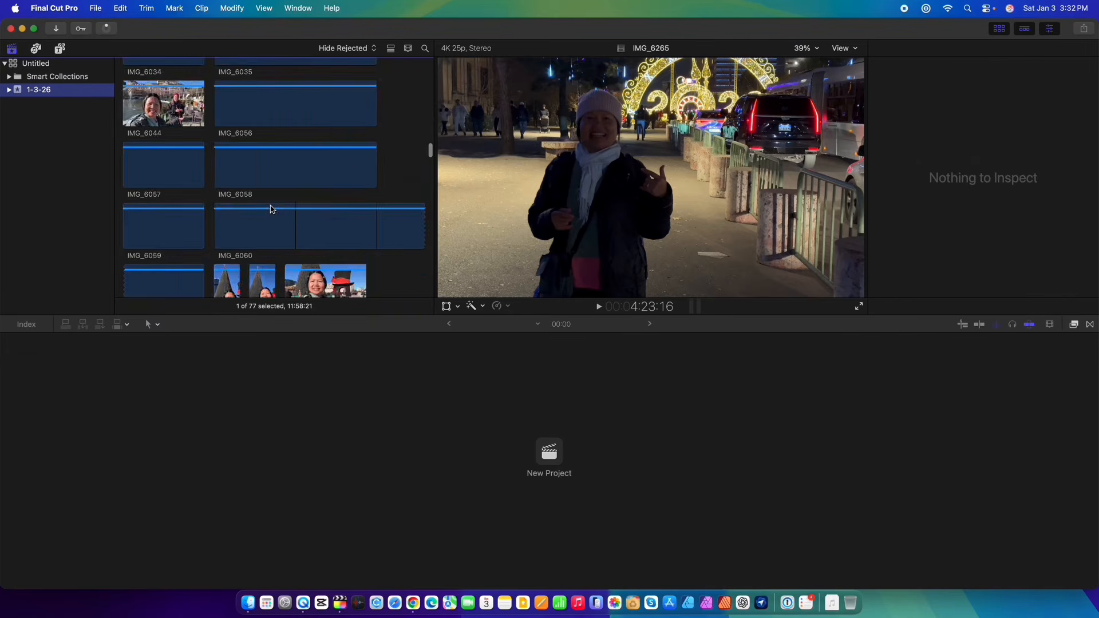
Create a new project named Tirana in the 1-3-26 event.
right_click(38, 168)
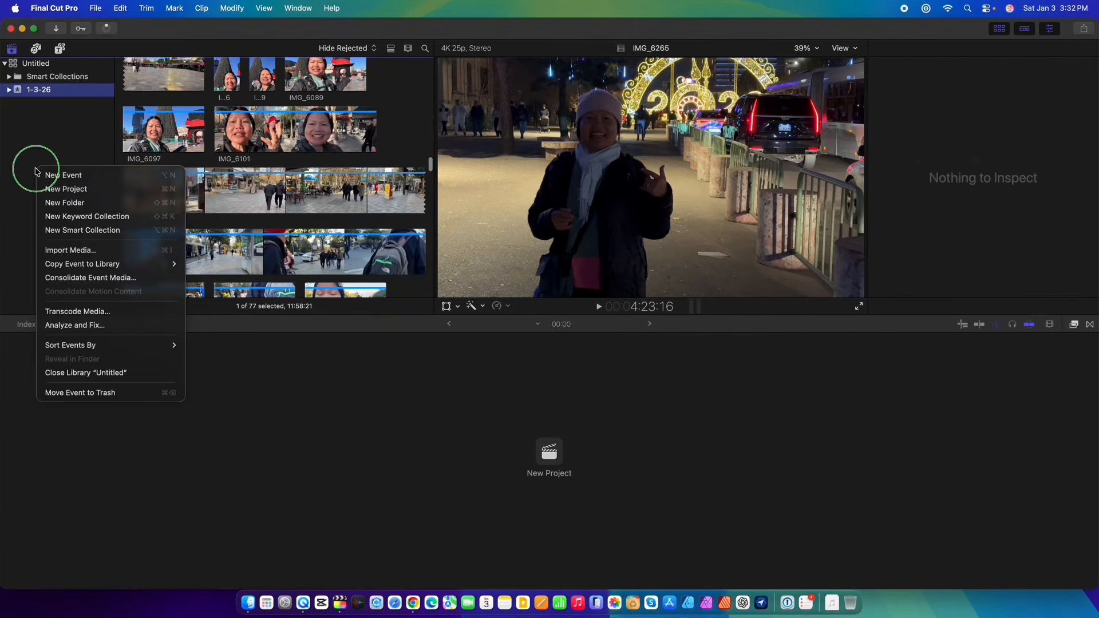
click(81, 195)
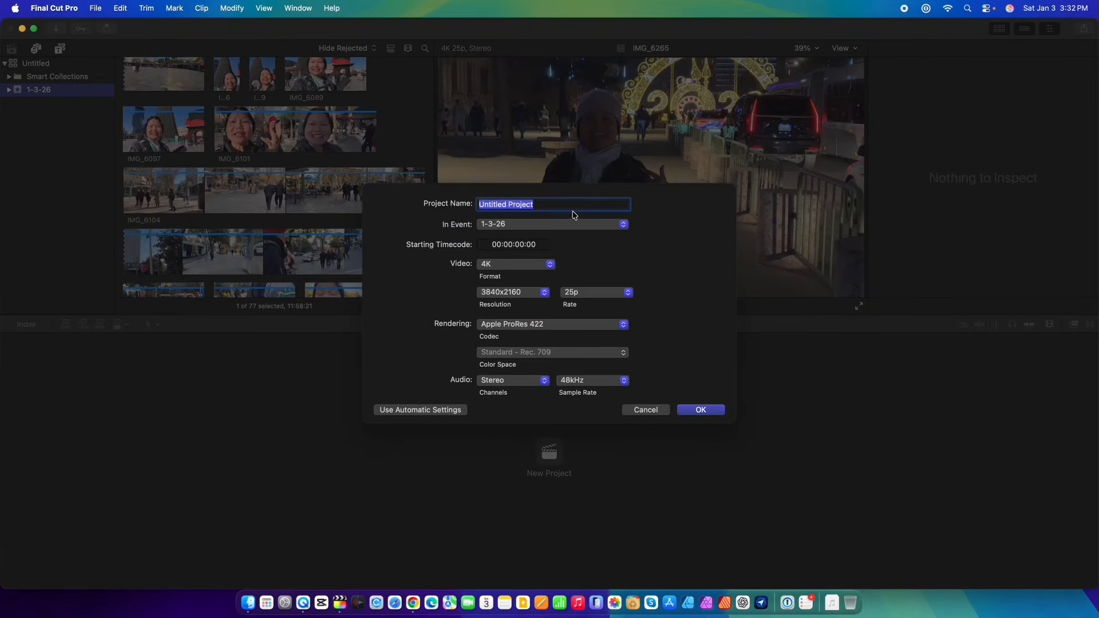
text(T)
click(707, 411)
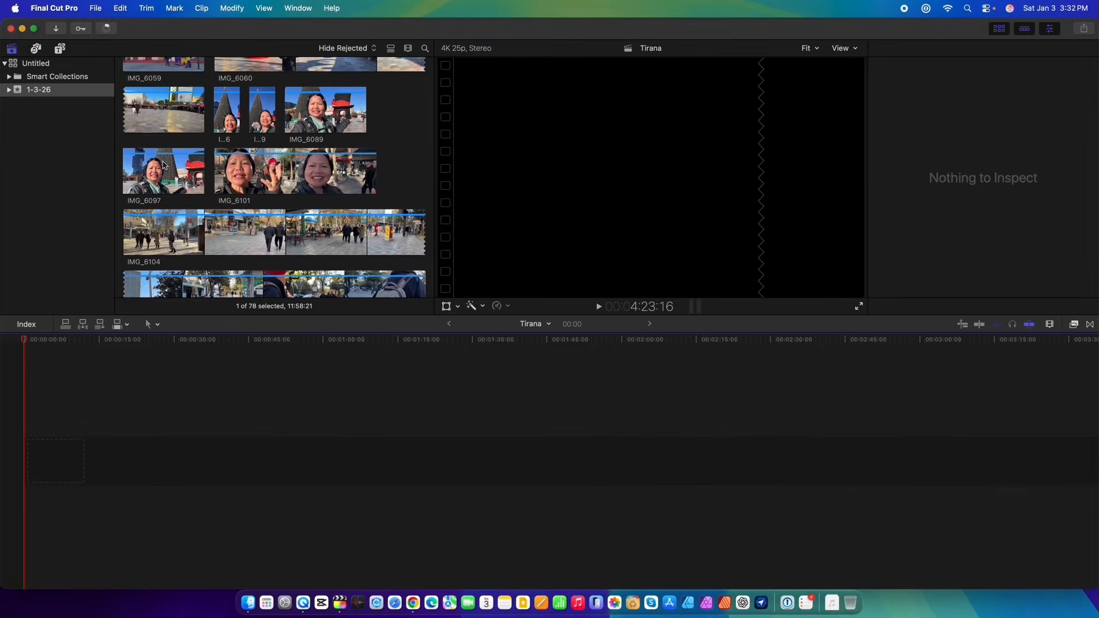
Add clip IMG_6143 to the Tirana timeline and zoom the timeline out to show the whole clip.
scroll(218, 217, down, 3)
scroll(219, 217, down, 8)
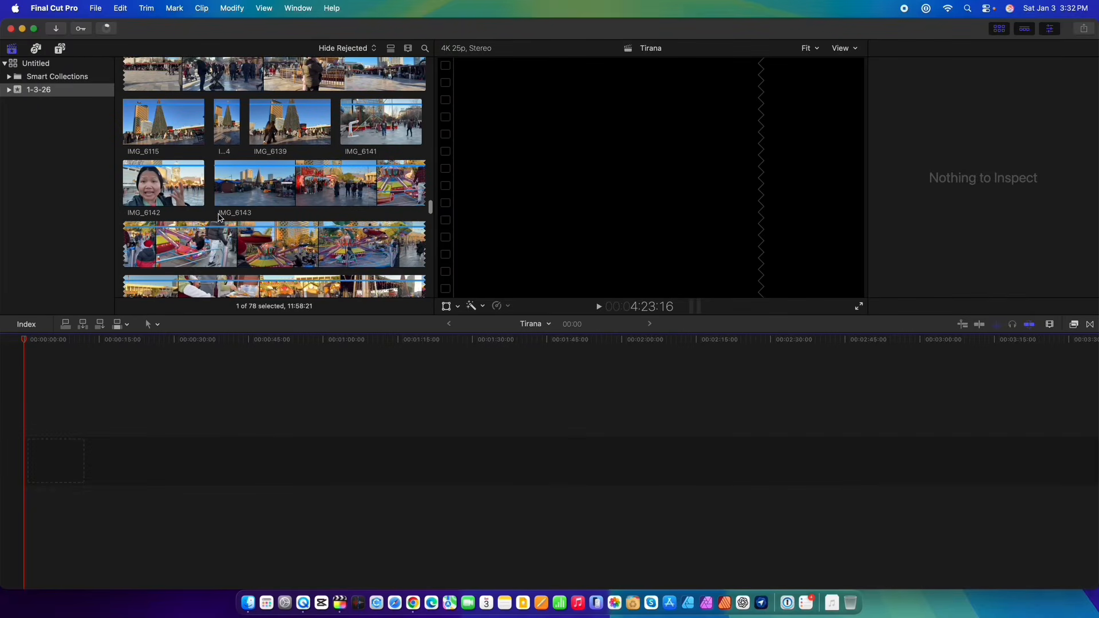
click(249, 176)
drag(249, 177, 26, 465)
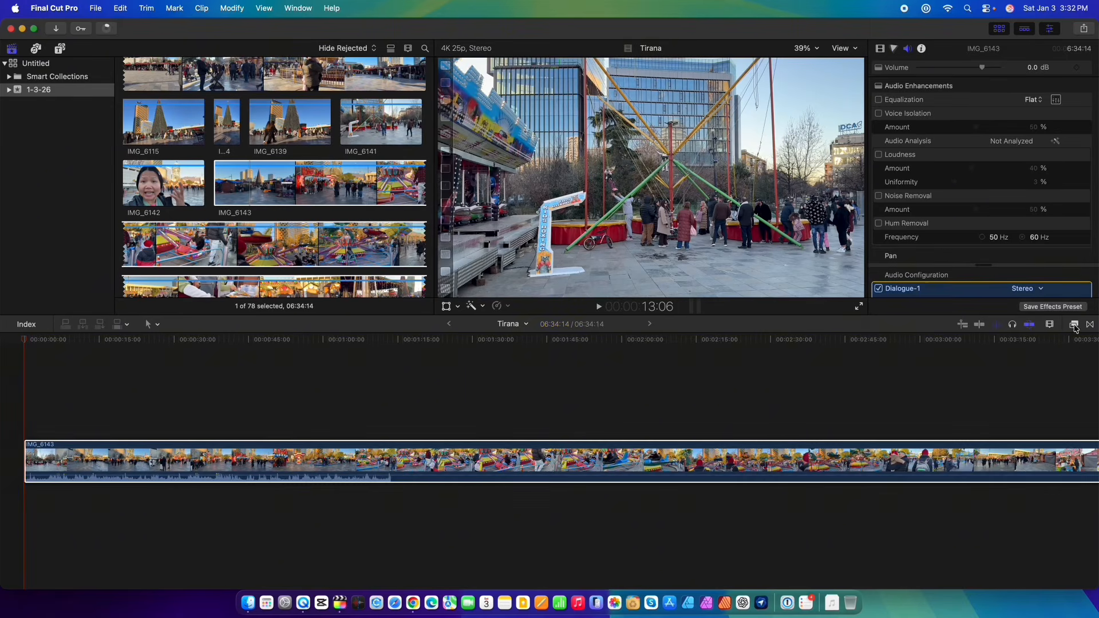
click(1050, 324)
drag(1029, 351, 982, 349)
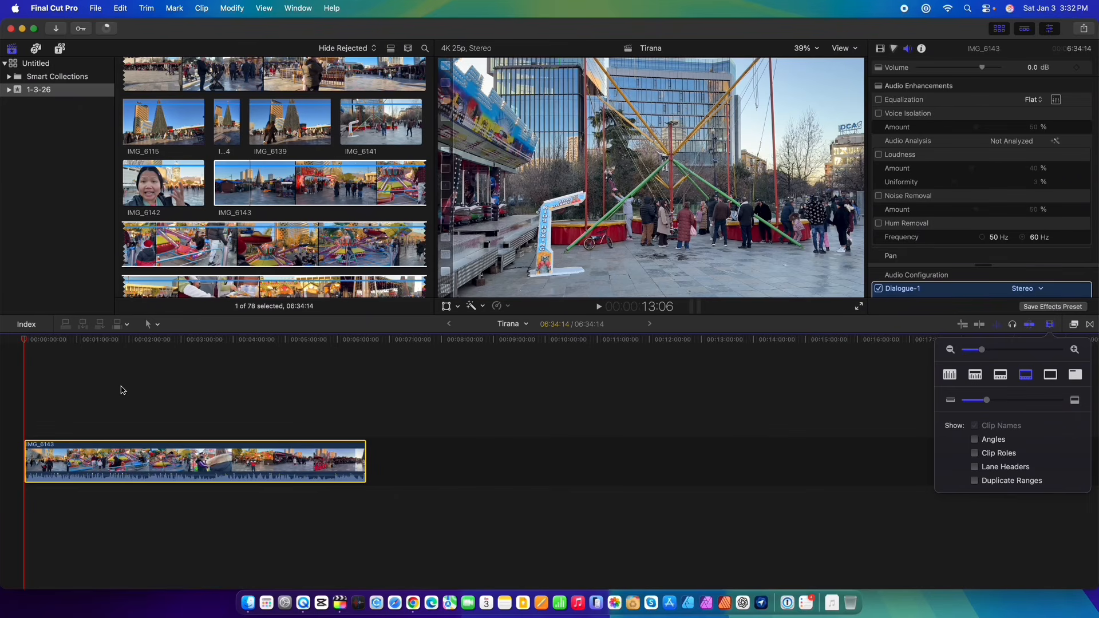
click(137, 450)
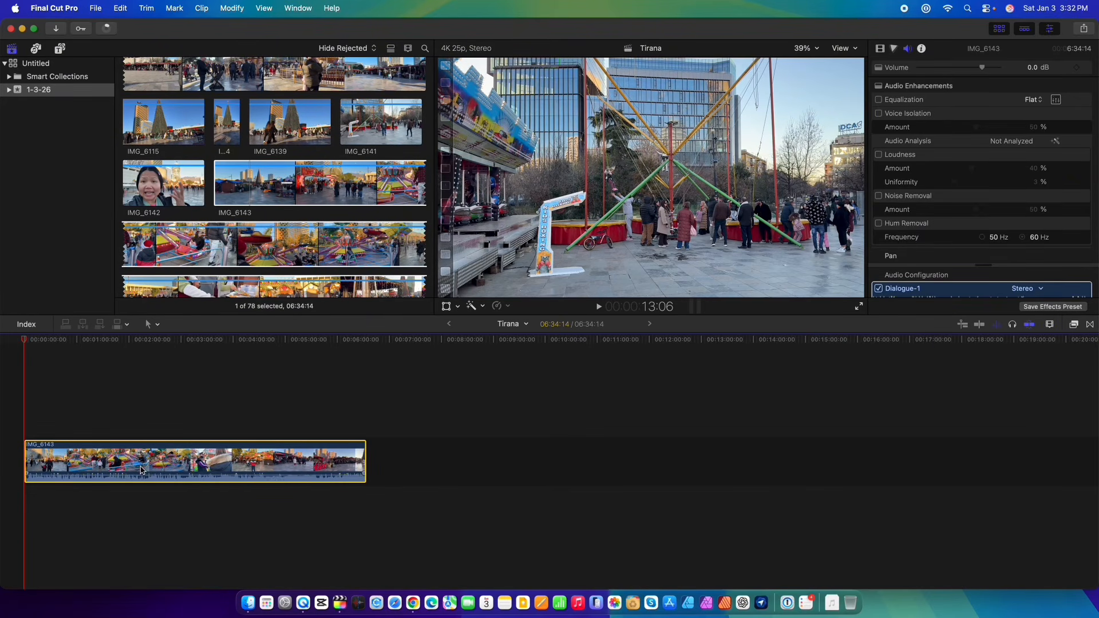
Open the Sound Effects collection in the photos and audio browser.
click(6, 64)
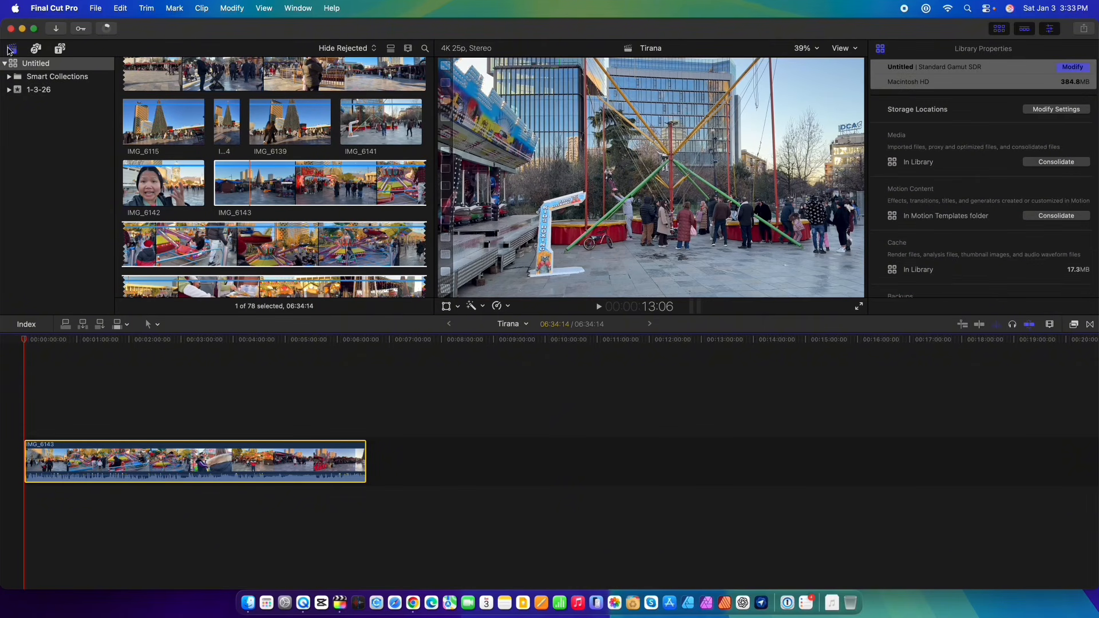
click(38, 50)
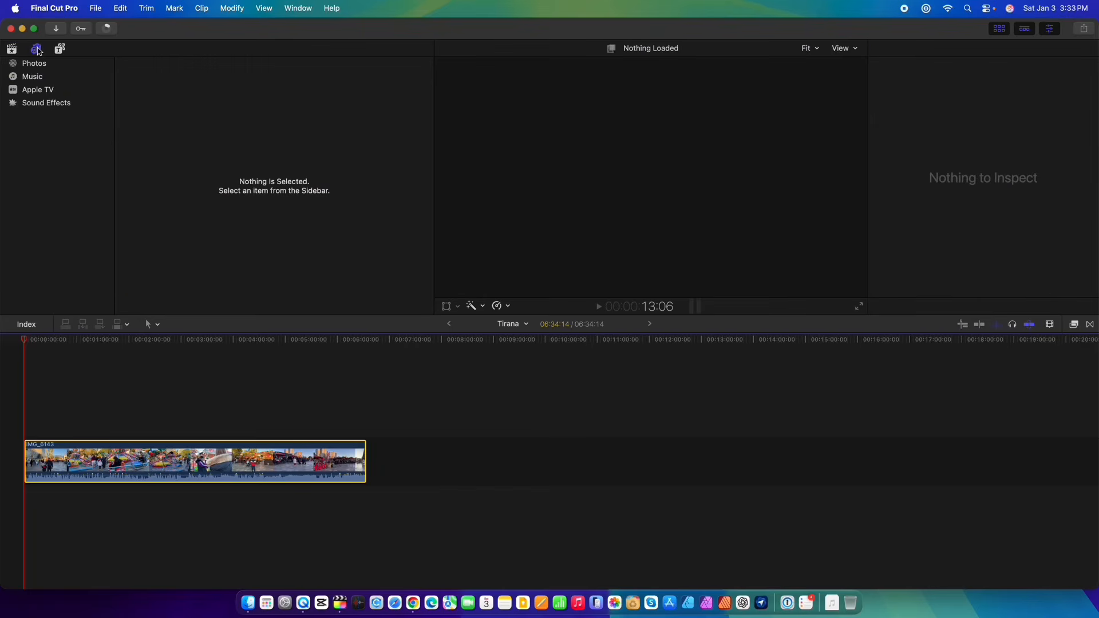
click(38, 105)
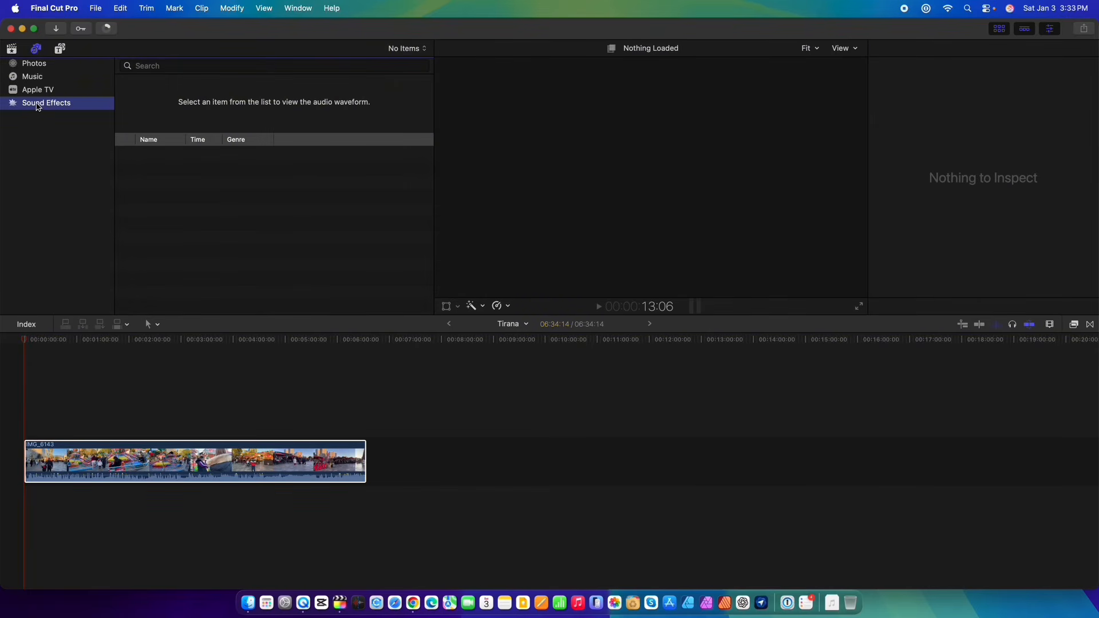
Search the sound effects for "rain" and preview the Rain 3 sound effect.
click(171, 65)
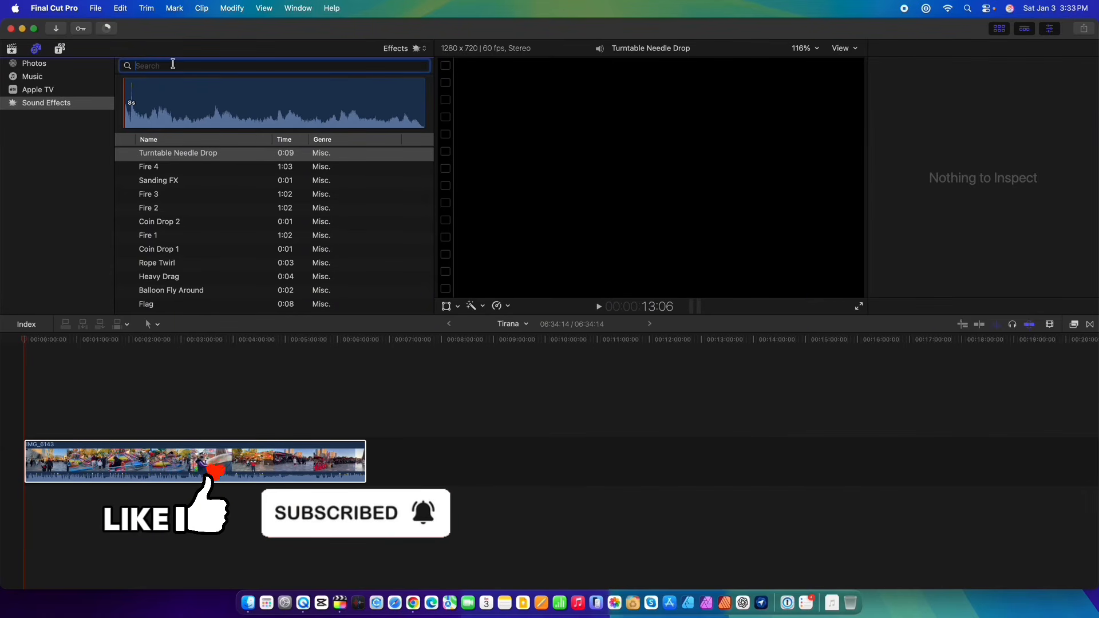
text(rain)
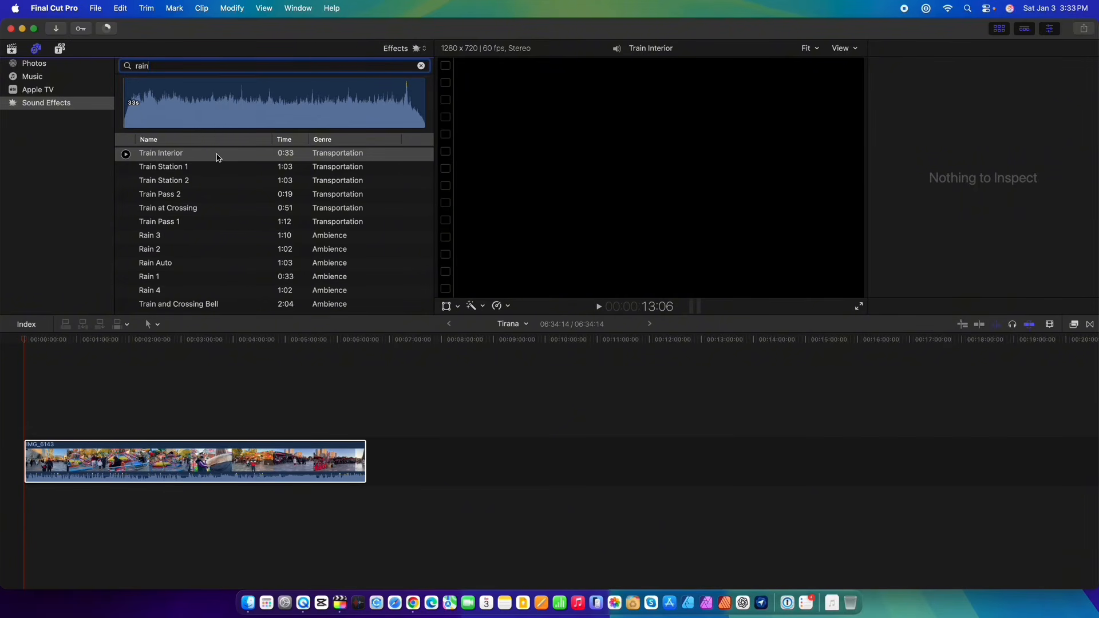
scroll(210, 225, down, 1)
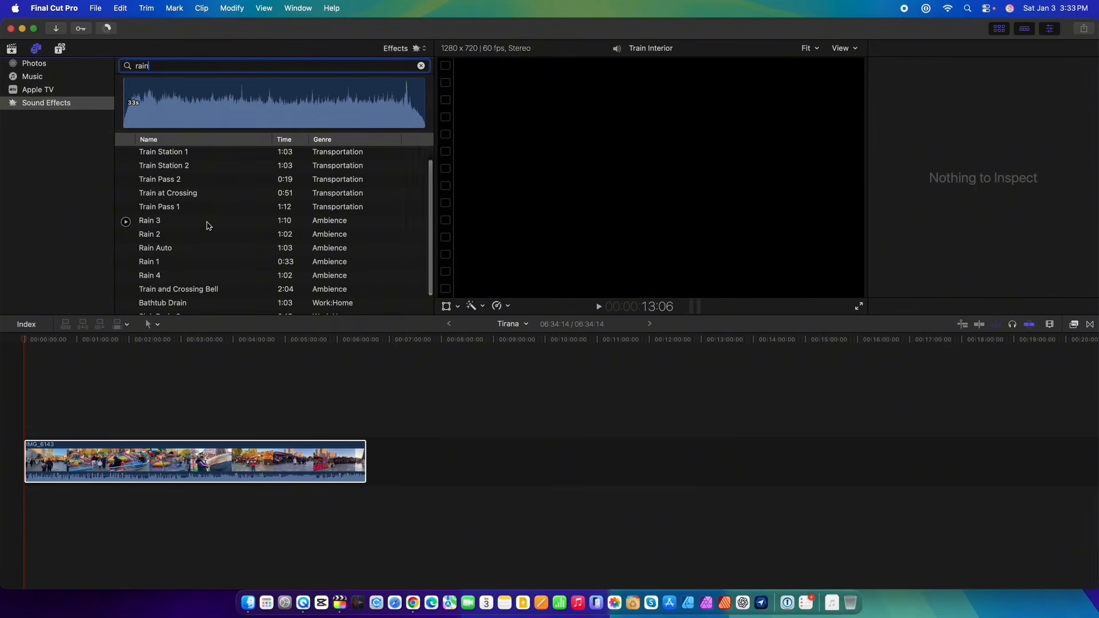
click(187, 227)
click(125, 222)
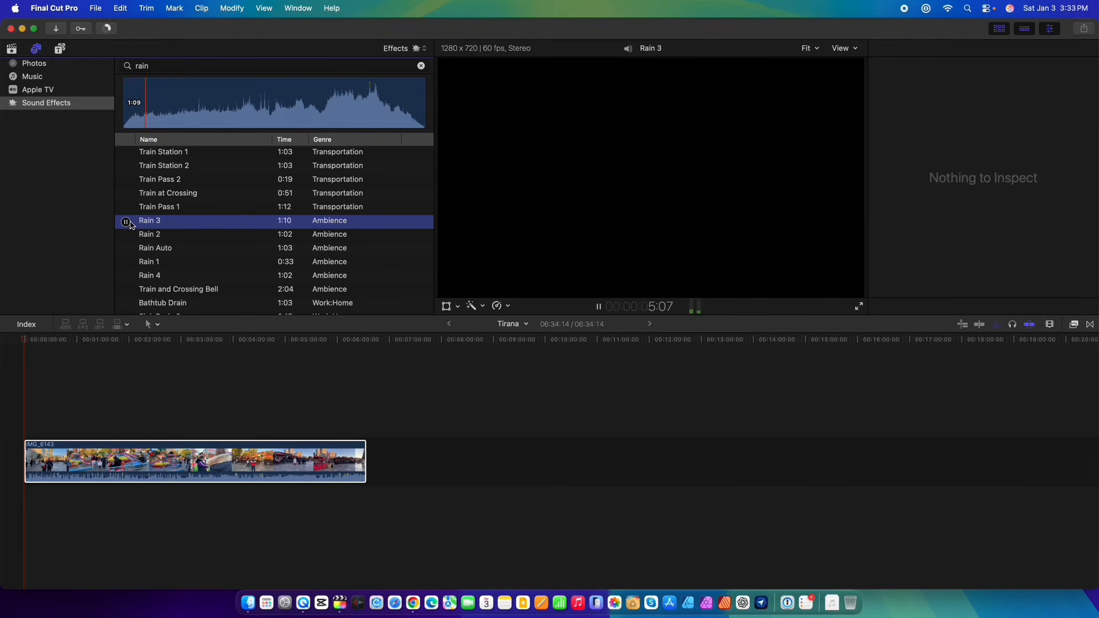
click(126, 222)
Clear the sound effects search text.
click(164, 65)
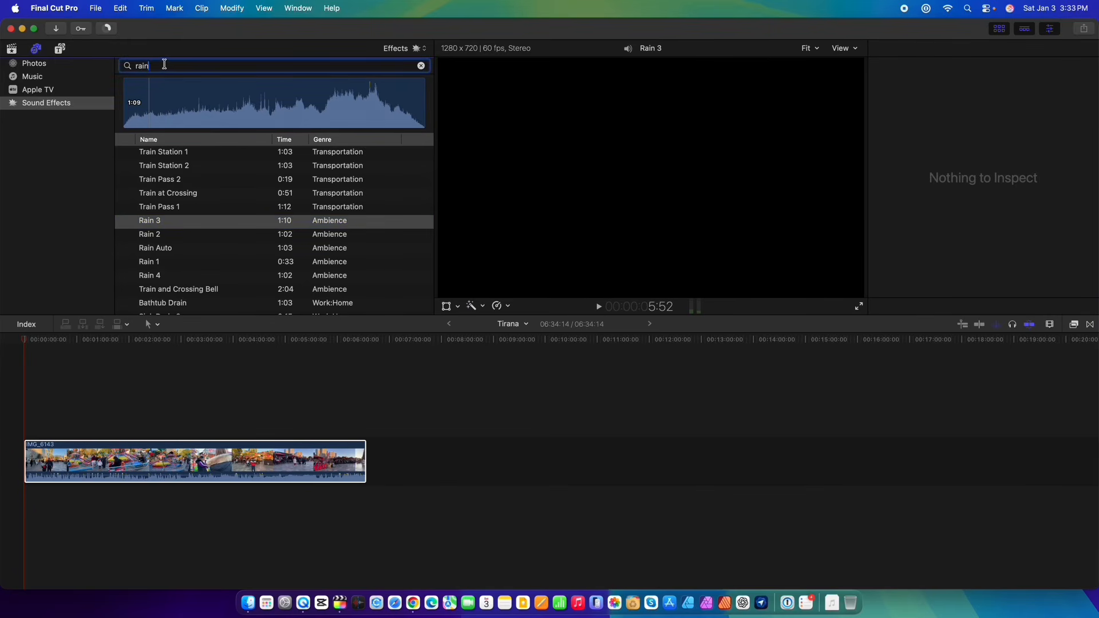
key(BackSpace)
key(BackSpace)
click(79, 148)
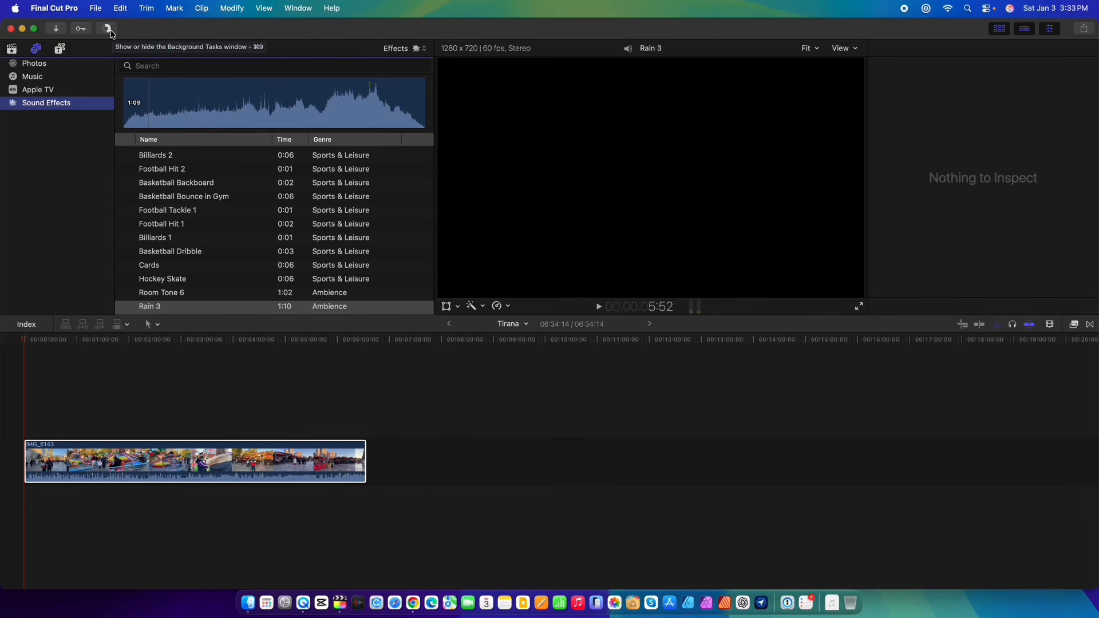
Return to the libraries browser and scroll through the imported clips in the Untitled library.
click(12, 49)
scroll(229, 220, down, 10)
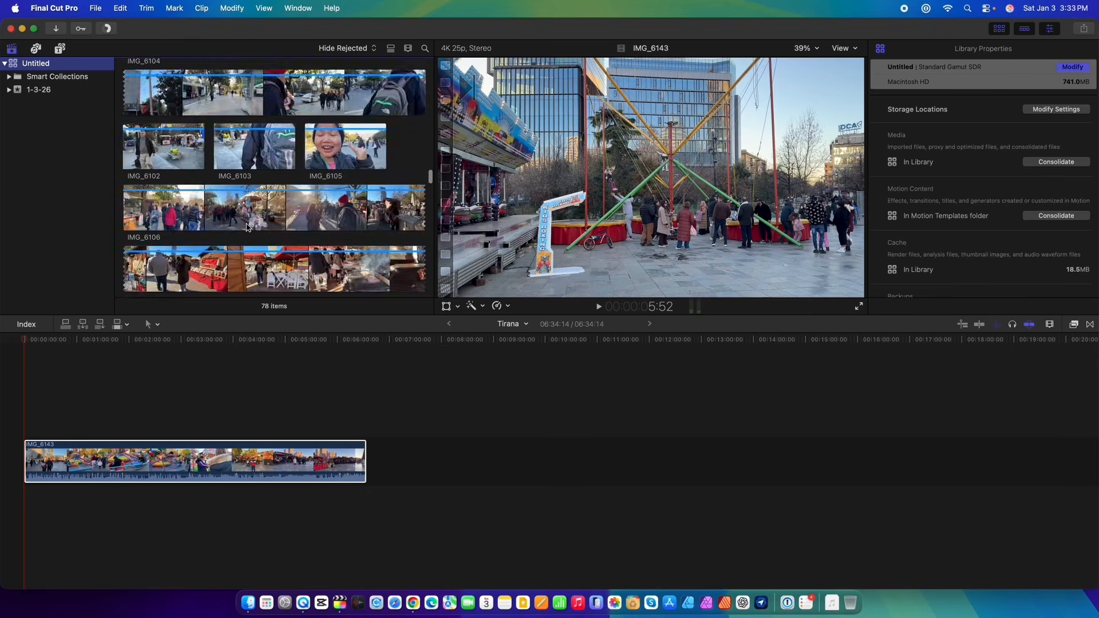
scroll(329, 200, up, 1)
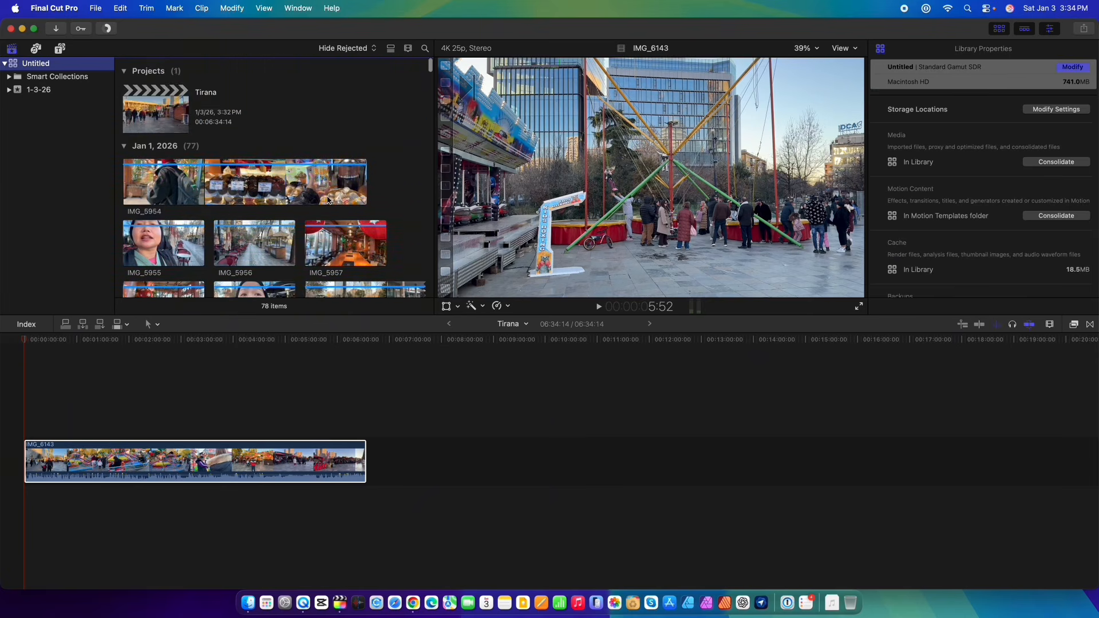
scroll(328, 200, down, 3)
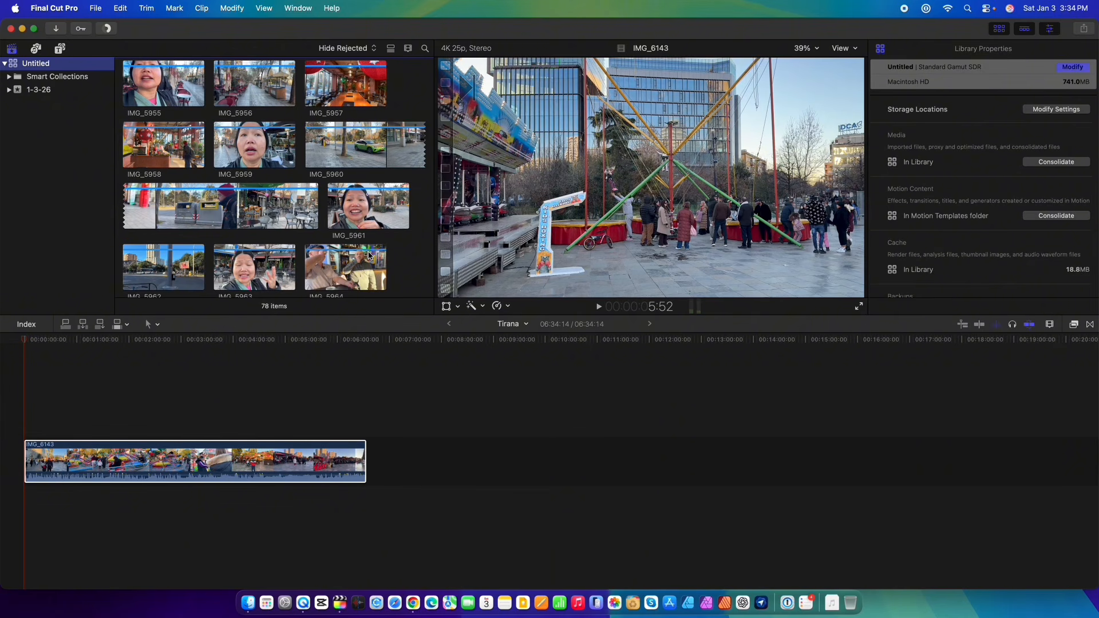
scroll(369, 256, down, 2)
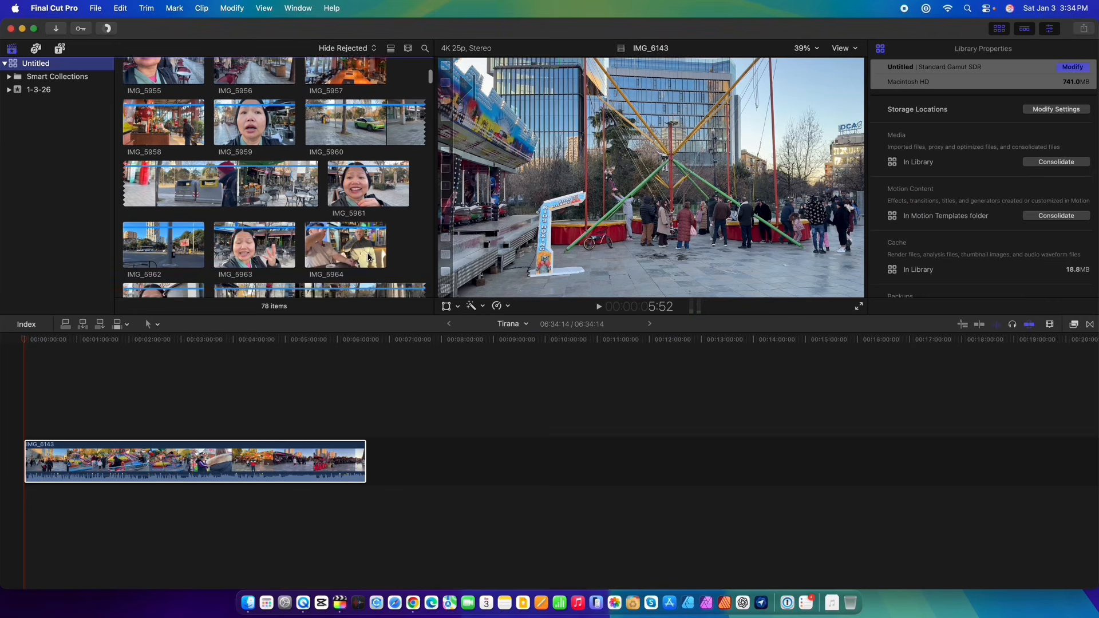